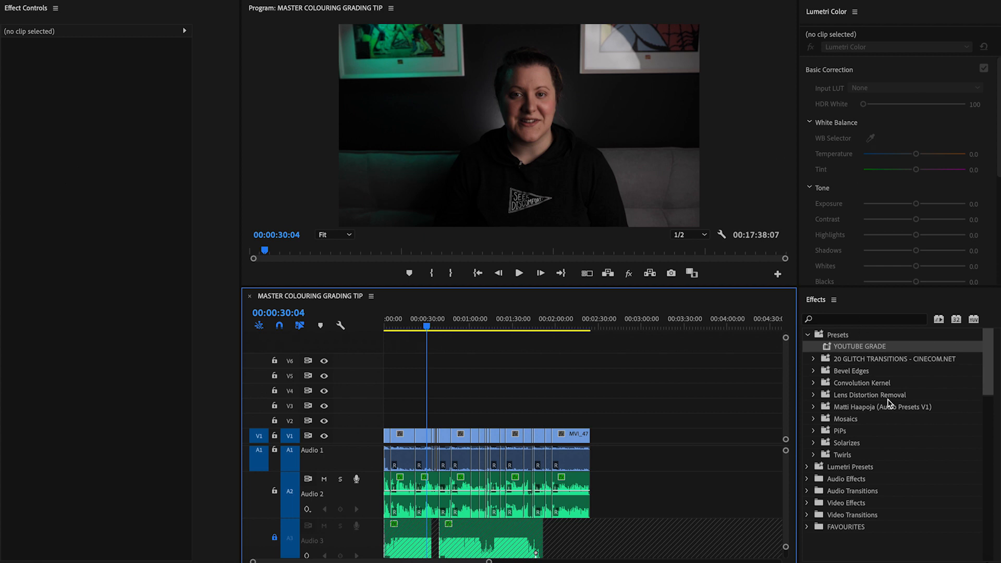
# - Collapse the effect presets folder and select the video clip under the playhead at 00:00:30:04
pyautogui.click(808, 335)
pyautogui.scroll(5, 429, 390)
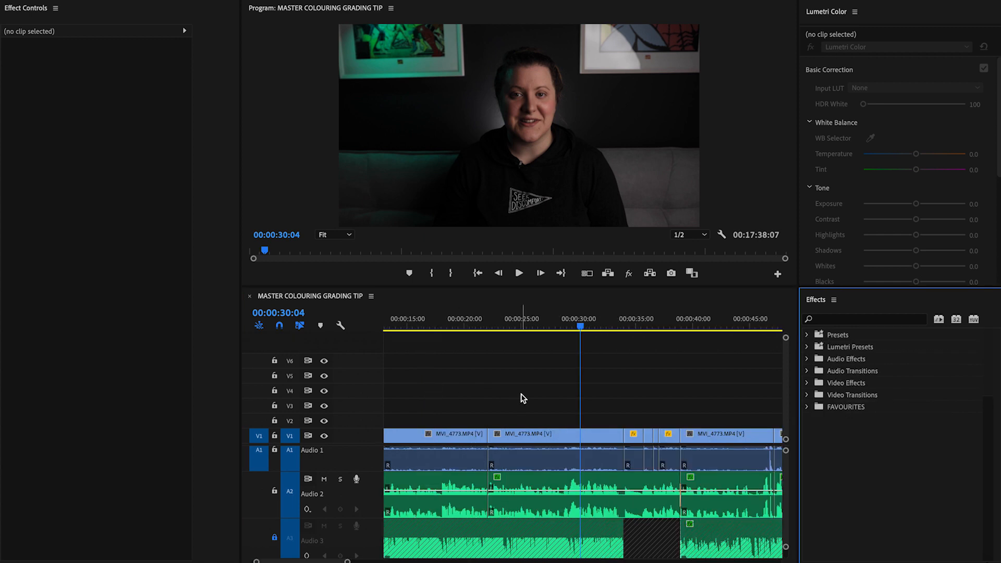
pyautogui.click(547, 433)
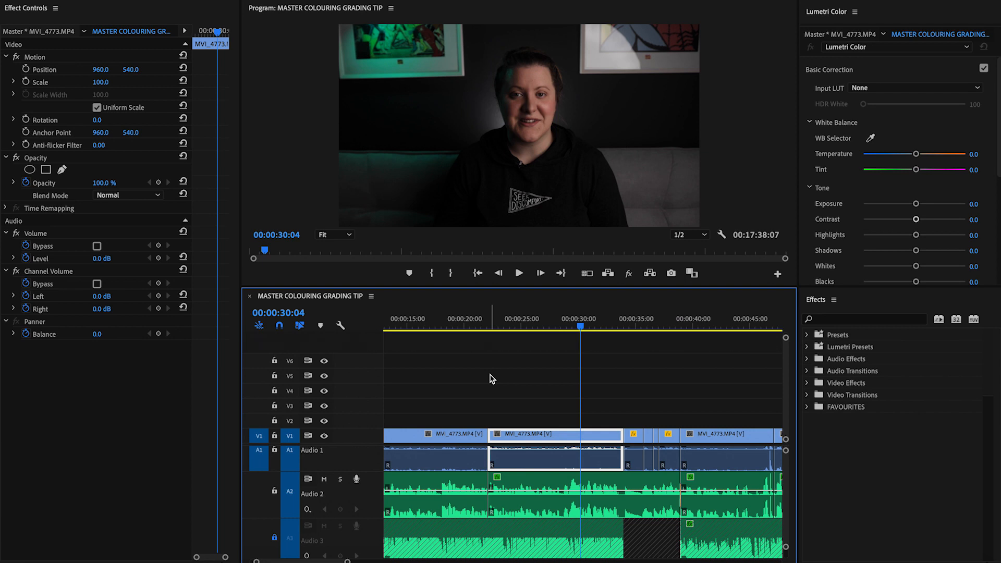
# - Increase the height of the audio tracks in the timeline
pyautogui.press('-')
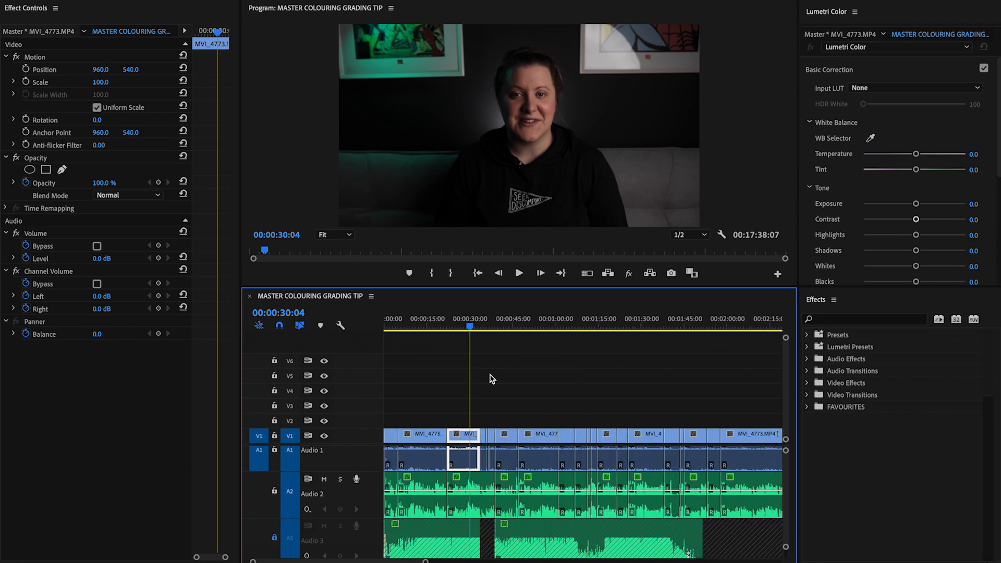
pyautogui.press('=')
pyautogui.press('-')
pyautogui.press('=')
pyautogui.press('-')
pyautogui.hotkey('alt', '=')
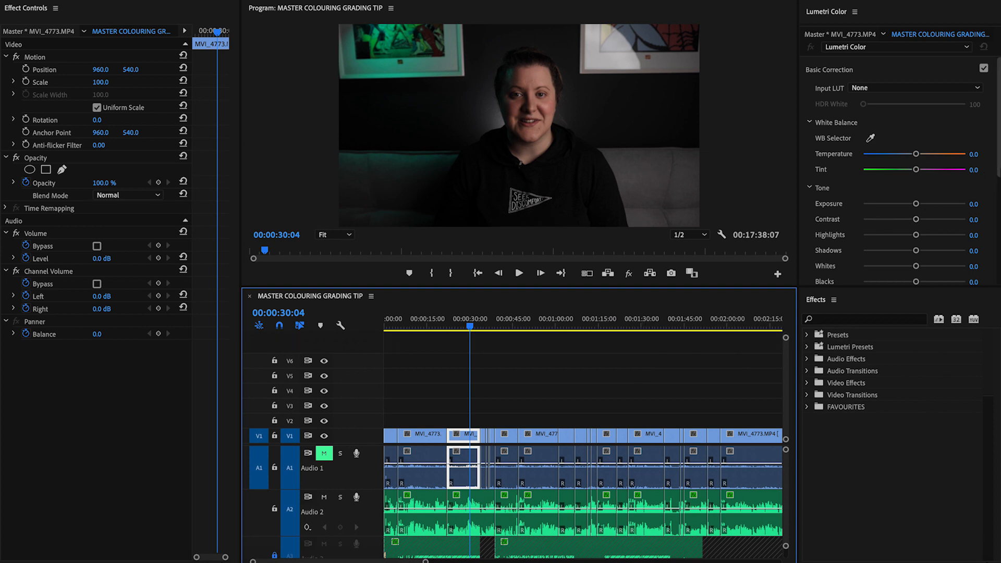
pyautogui.scroll(-5, 889, 172)
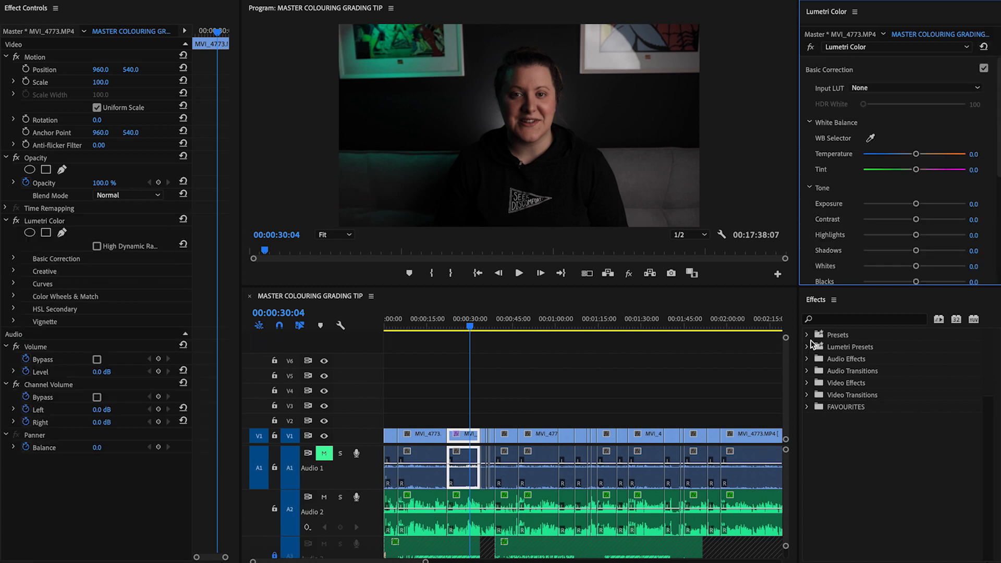
# - Apply the YOUTUBE GRADE preset to the selected video clip at 00:00:30:04
pyautogui.click(807, 335)
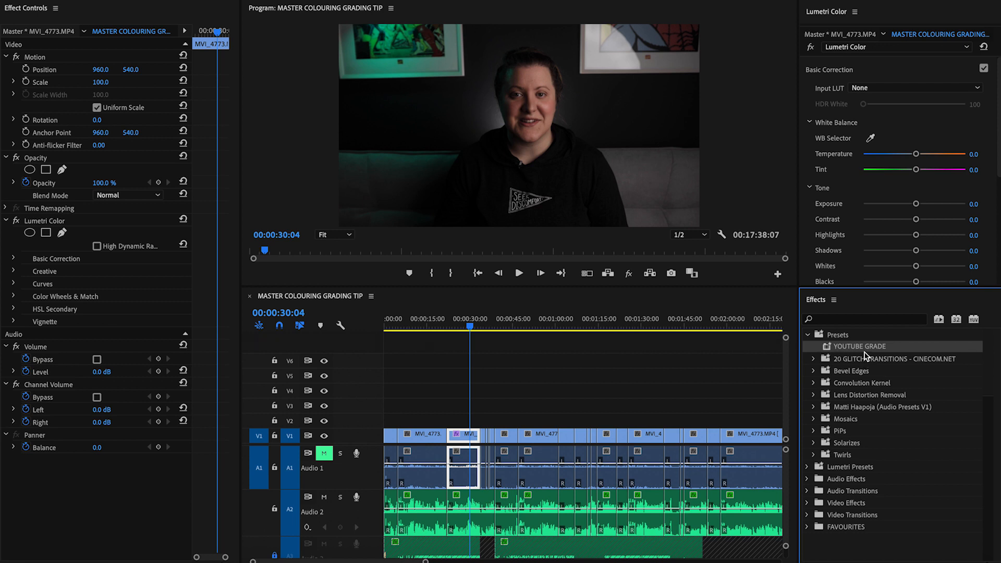
pyautogui.click(627, 378)
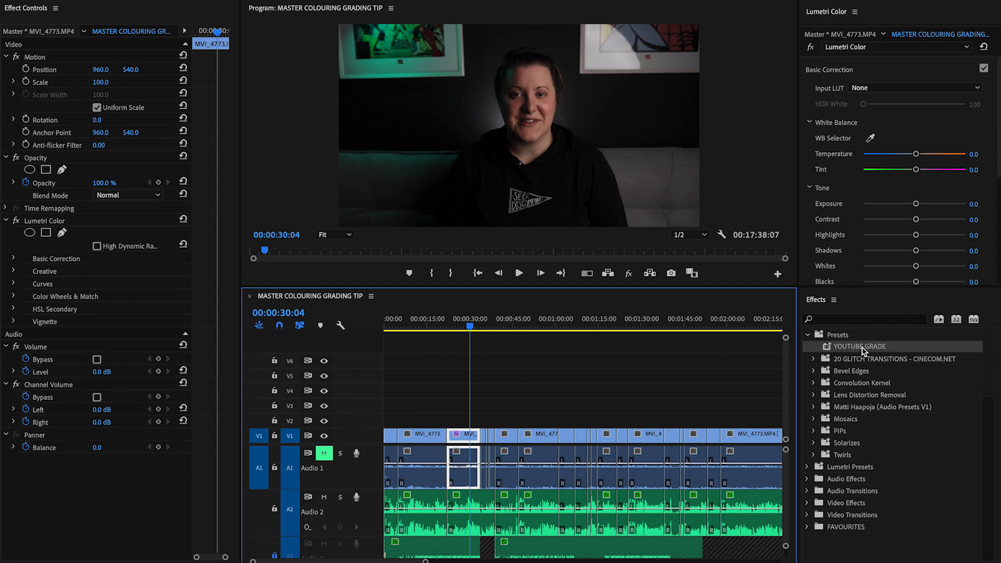
pyautogui.moveTo(872, 349); pyautogui.dragTo(468, 441)
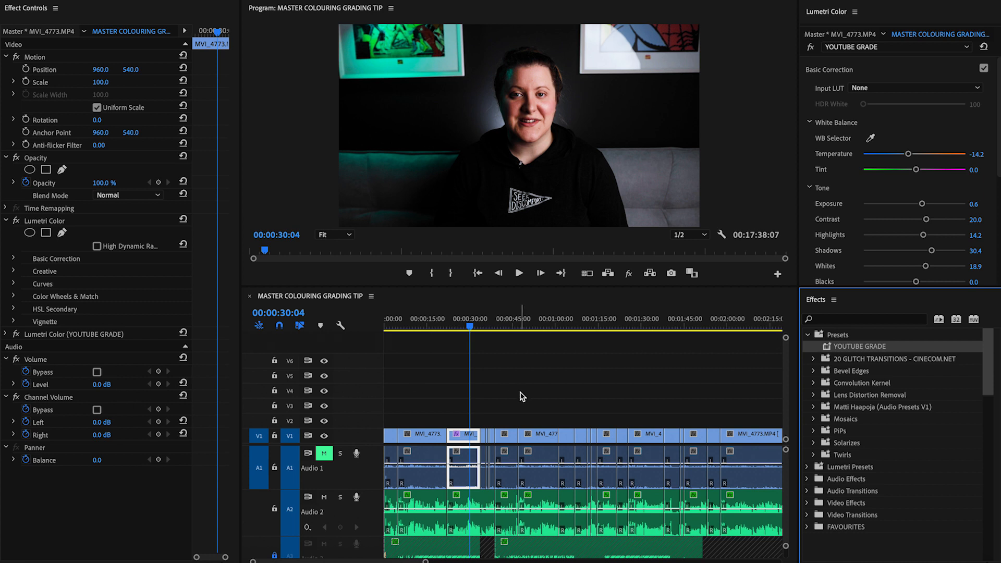
# - Select all the clips on V1 and apply the YOUTUBE GRADE preset to them
pyautogui.click(456, 437)
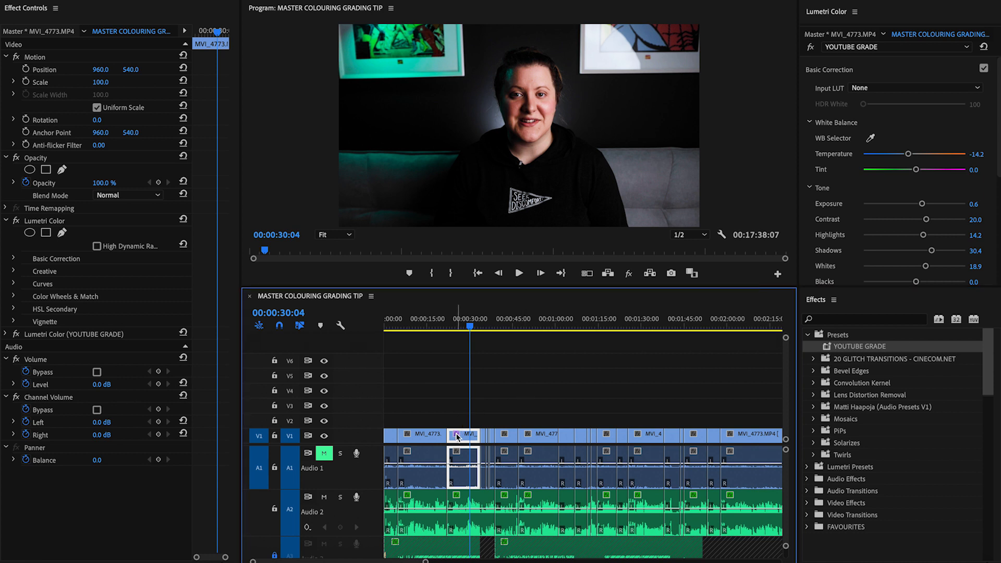
pyautogui.press('=')
pyautogui.press('=')
pyautogui.press('=')
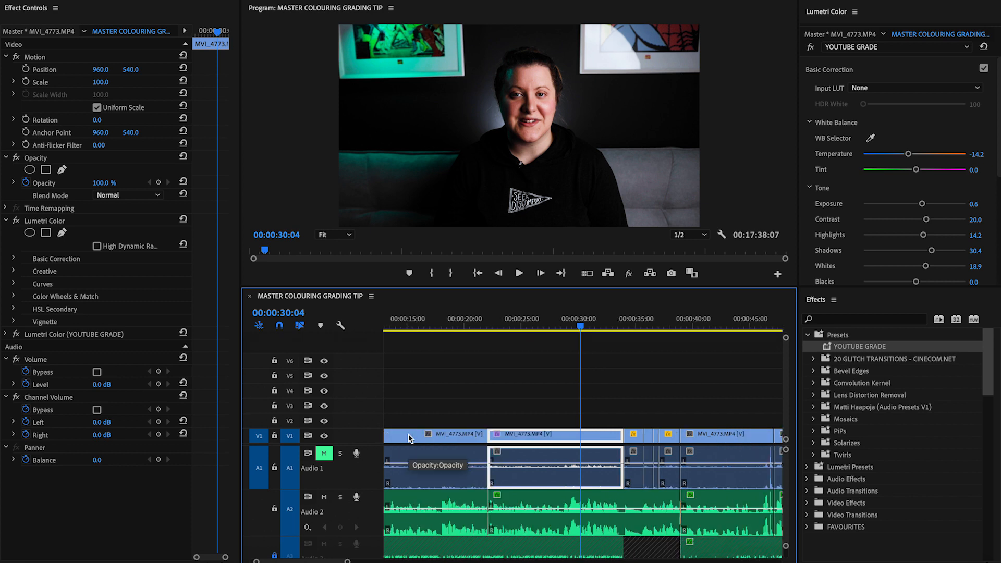
pyautogui.press('\\')
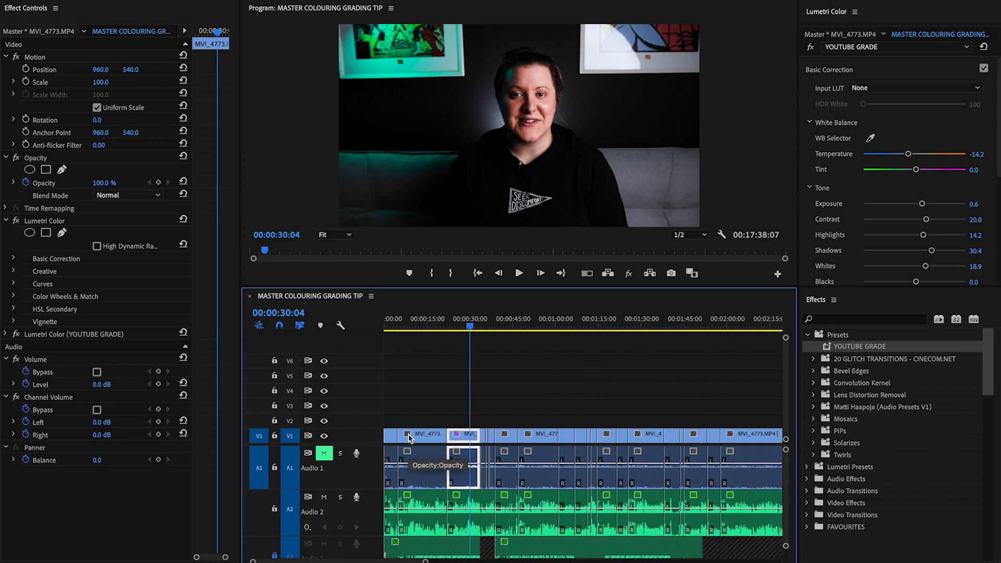
pyautogui.press('-')
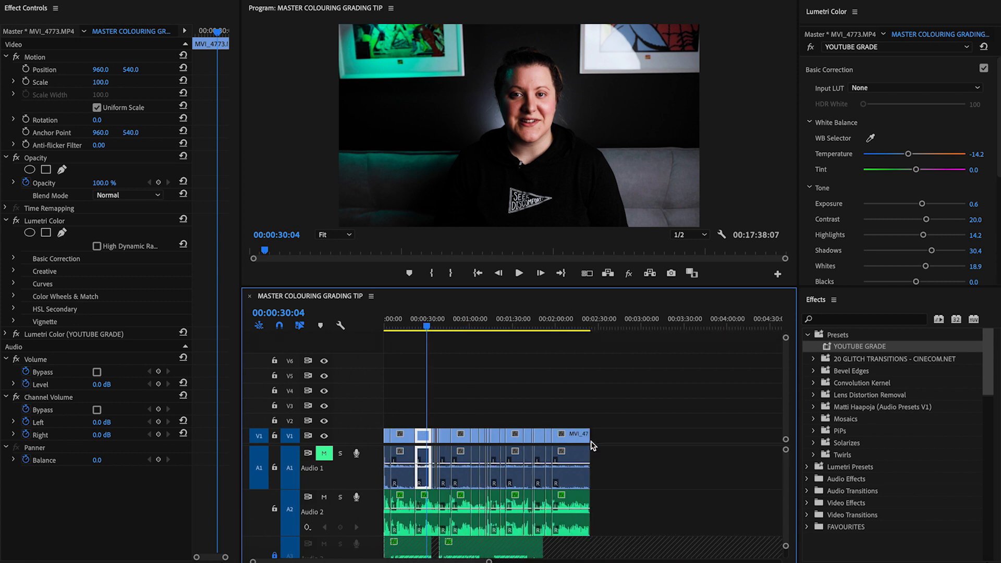
pyautogui.moveTo(623, 465); pyautogui.dragTo(368, 421)
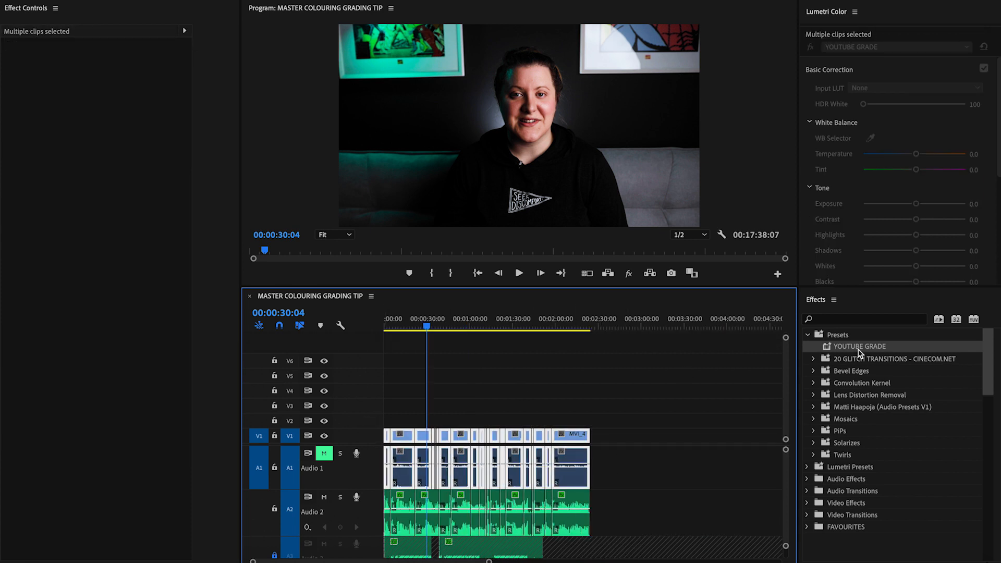
pyautogui.moveTo(455, 446); pyautogui.dragTo(455, 446)
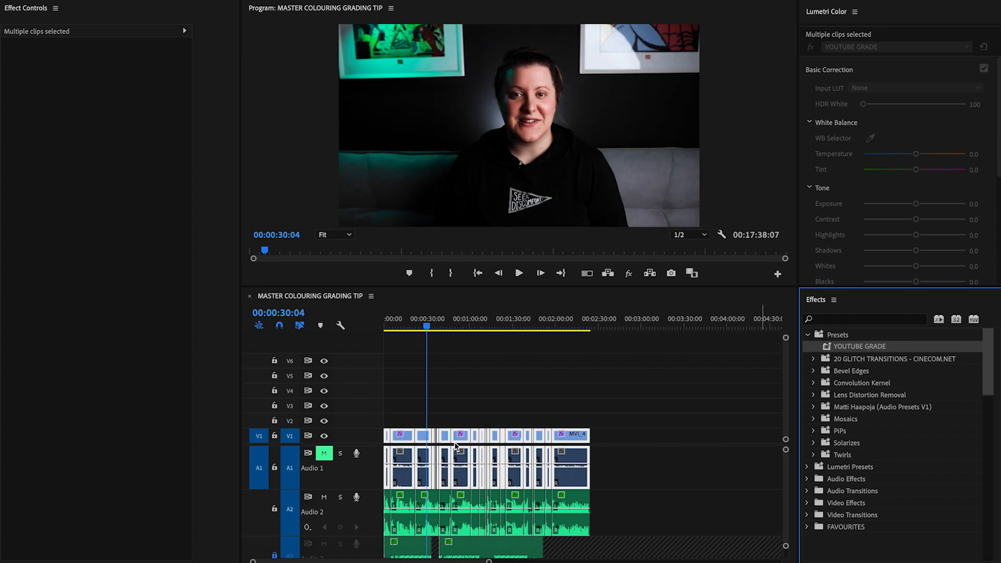
# - Set the Lumetri temperature to 46.2 and the tint to -35.7 on only the clip at 00:00:40:08
pyautogui.press('=')
pyautogui.moveTo(464, 323); pyautogui.dragTo(616, 328)
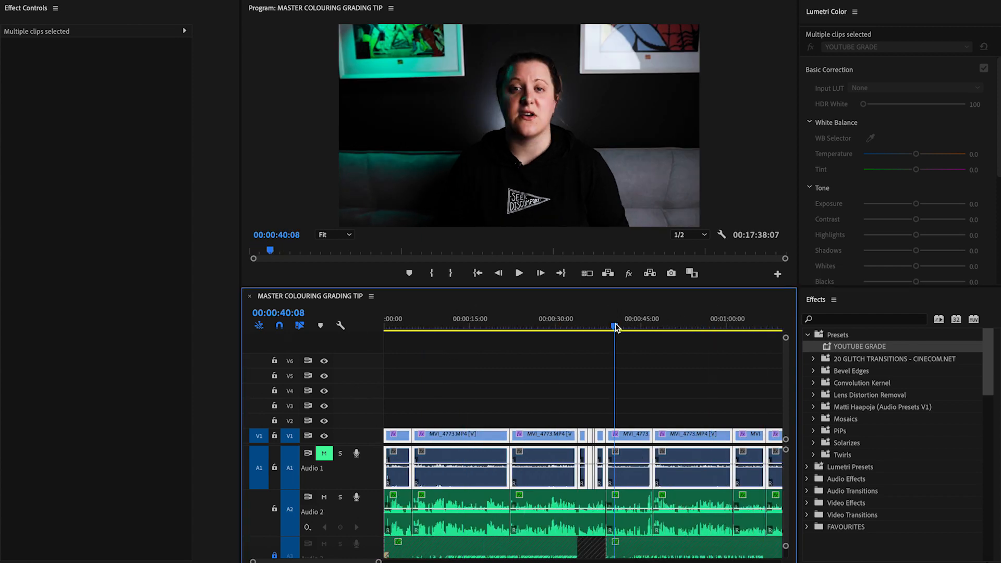
pyautogui.click(671, 370)
pyautogui.scroll(-4, 671, 370)
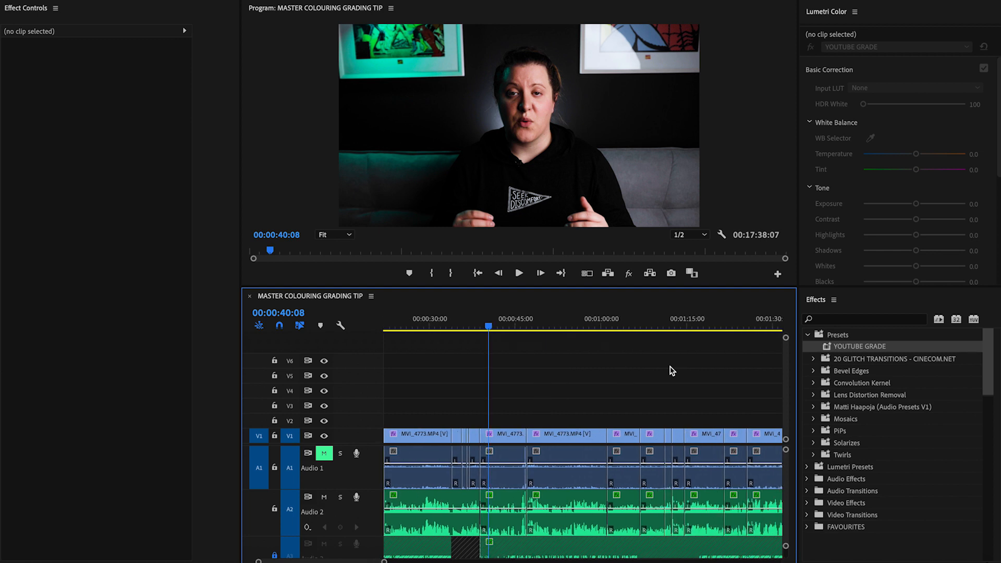
pyautogui.click(480, 436)
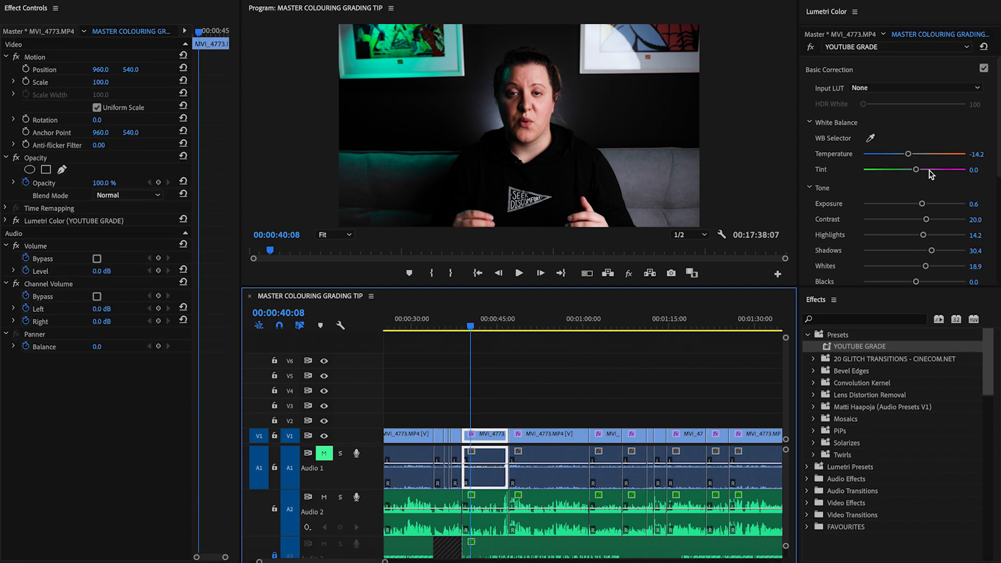
pyautogui.moveTo(909, 154); pyautogui.dragTo(897, 171)
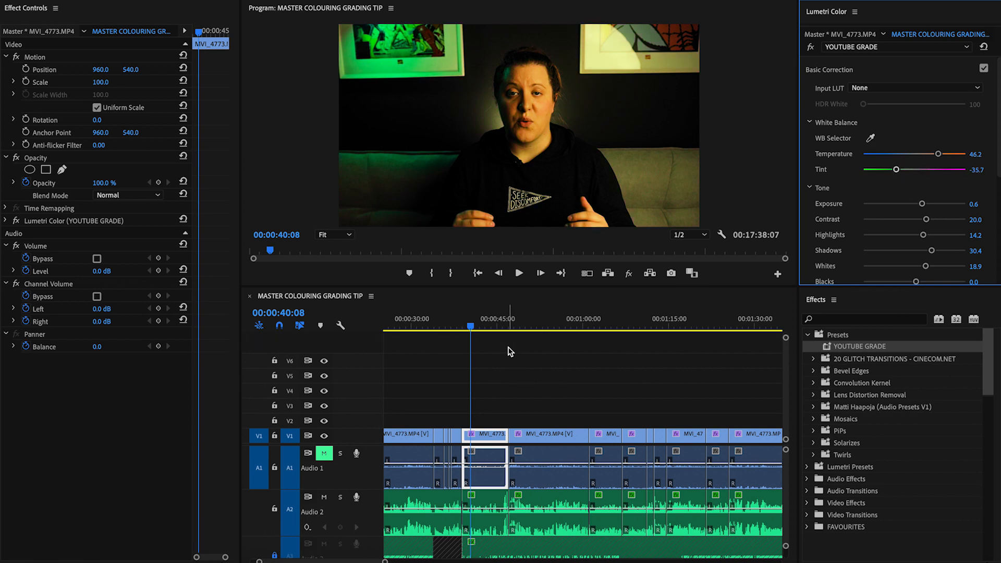
pyautogui.click(541, 321)
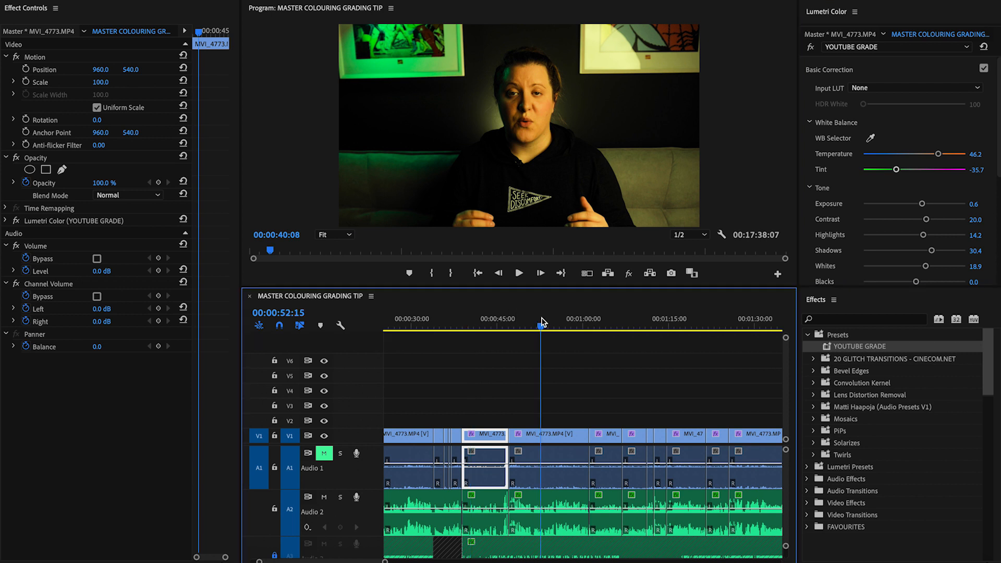
pyautogui.click(633, 318)
pyautogui.moveTo(558, 335); pyautogui.dragTo(853, 465)
pyautogui.rightClick(636, 437)
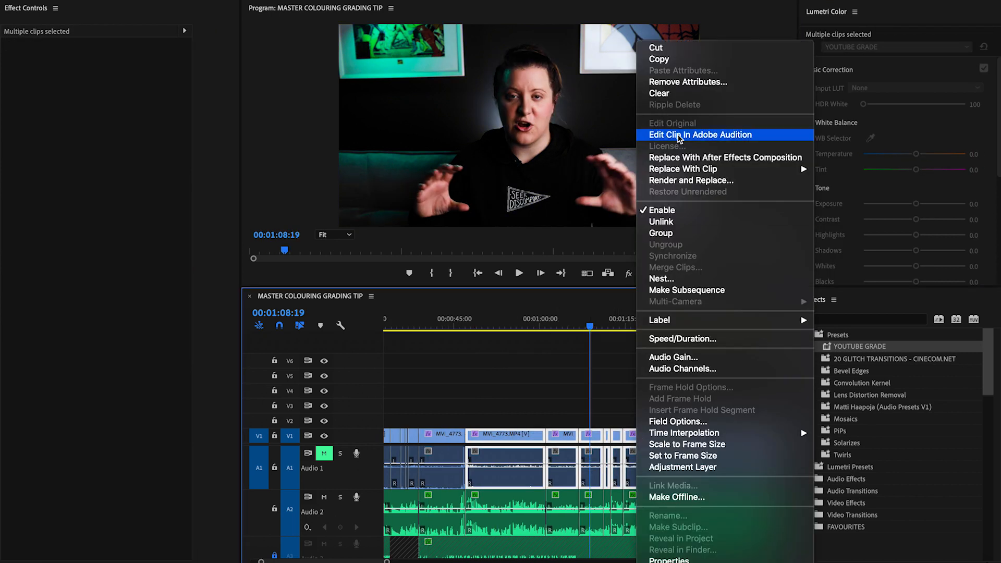
pyautogui.click(689, 82)
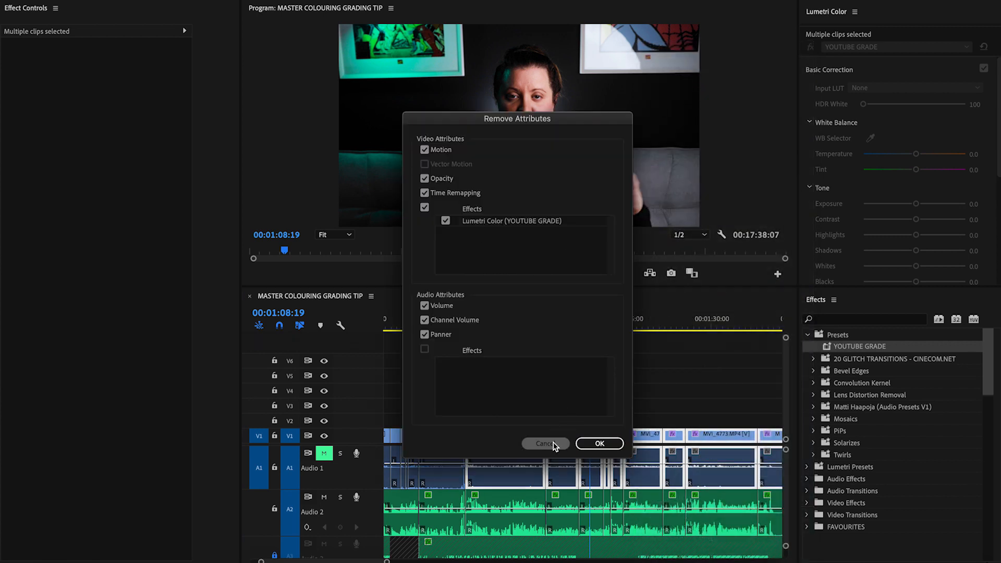
pyautogui.click(554, 445)
# - Return the playhead to the altered clip at 00:00:43:01 and undo its temperature and tint changes
pyautogui.click(521, 434)
pyautogui.moveTo(501, 324); pyautogui.dragTo(912, 462)
pyautogui.click(547, 355)
pyautogui.moveTo(494, 323); pyautogui.dragTo(424, 323)
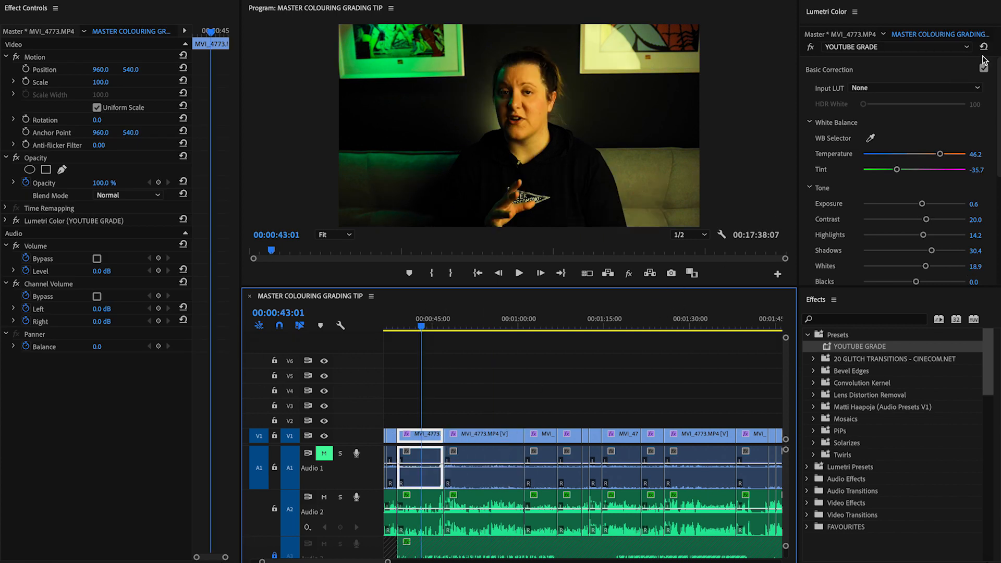
pyautogui.click(554, 364)
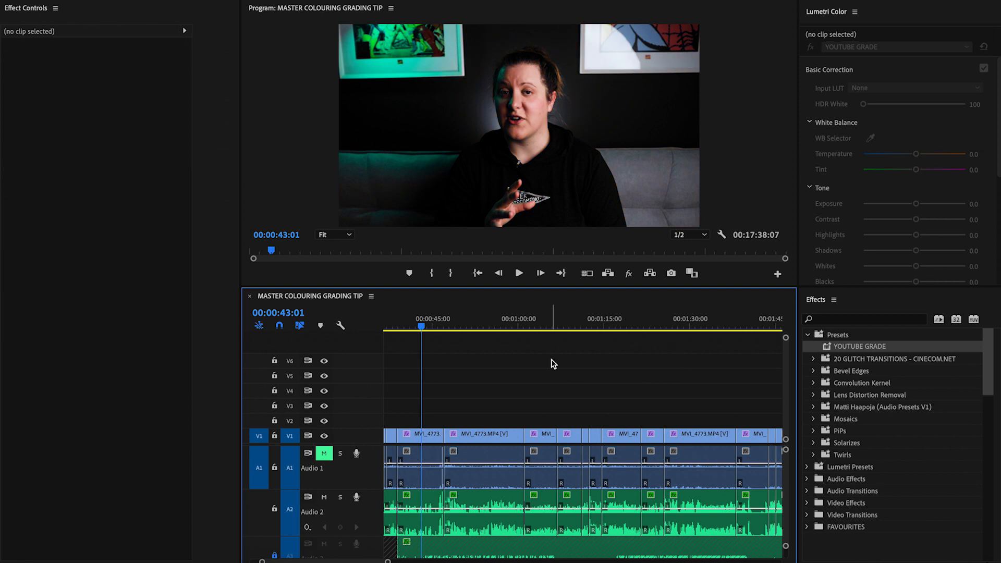
# - Select all the clips on V1 and remove their attributes, including the YOUTUBE GRADE Lumetri effect
pyautogui.press('-')
pyautogui.press('-')
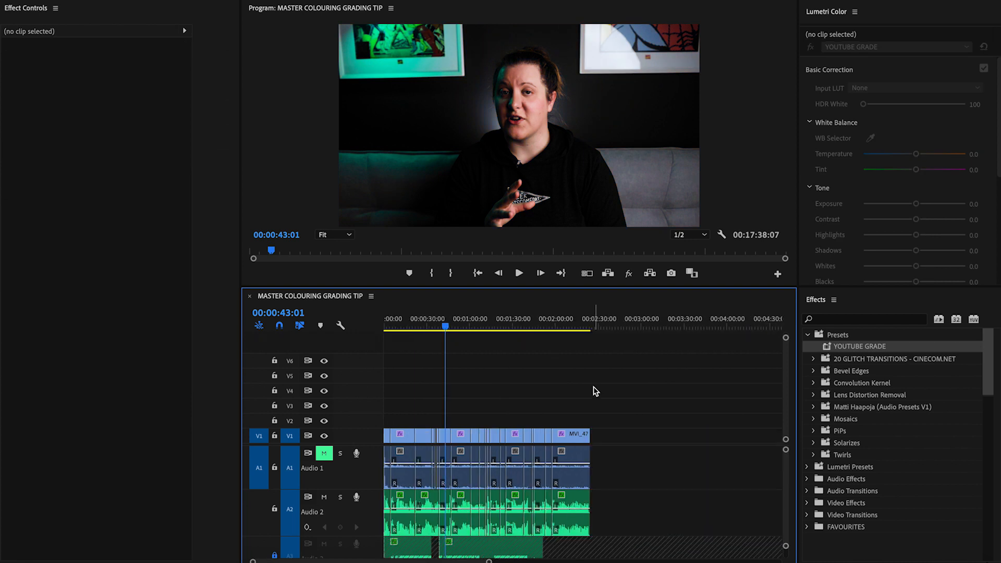
pyautogui.press('=')
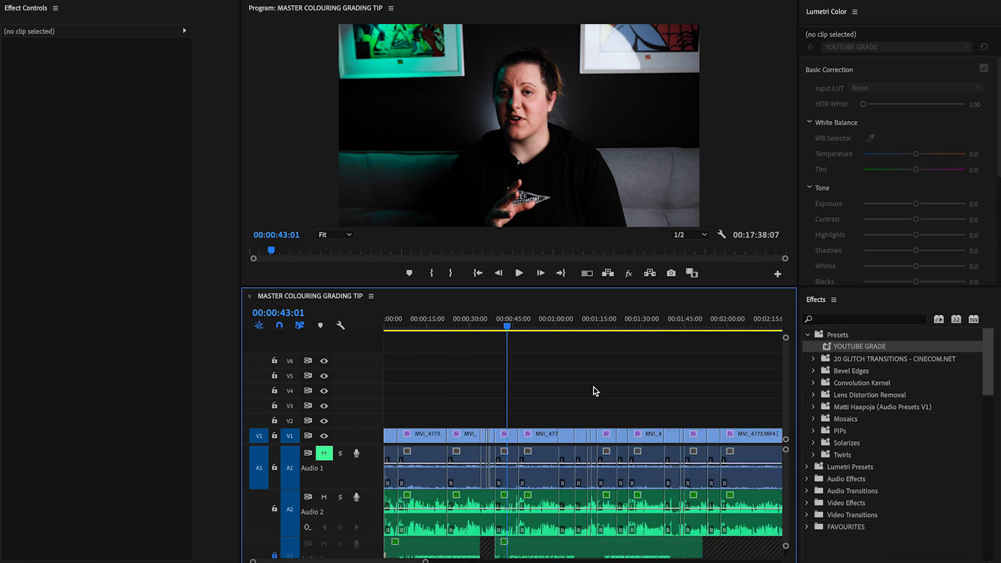
pyautogui.press('-')
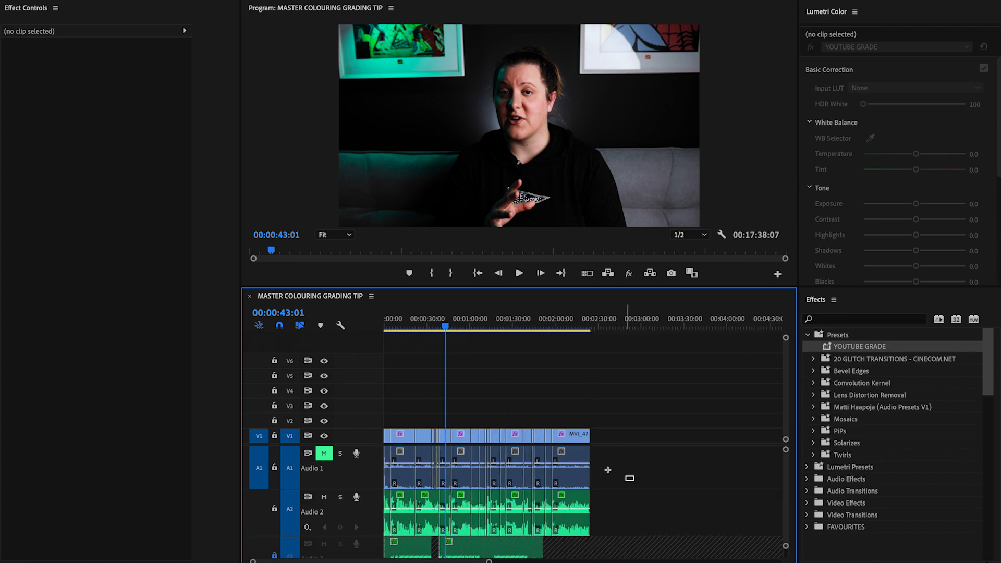
pyautogui.moveTo(605, 461); pyautogui.dragTo(312, 415)
pyautogui.rightClick(449, 437)
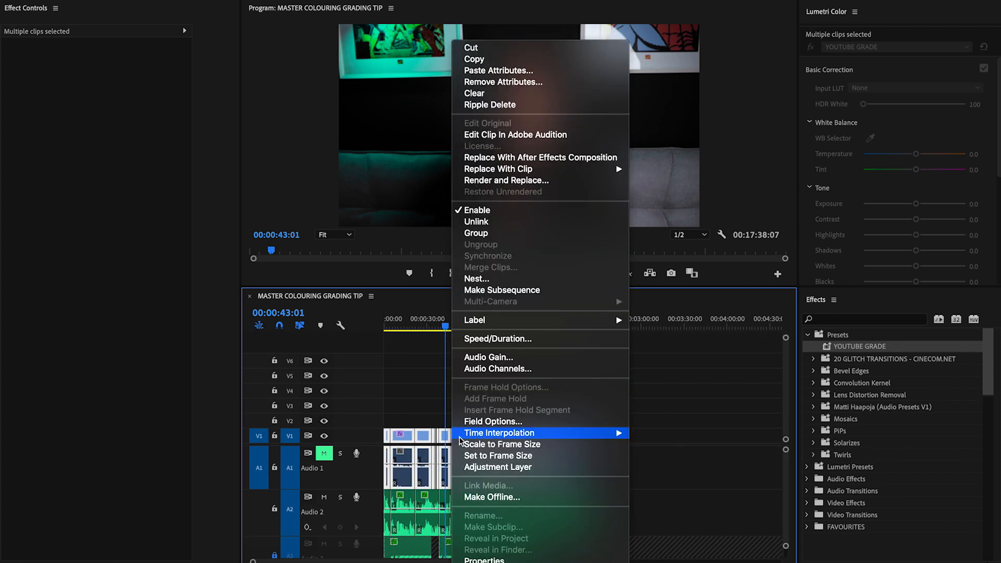
pyautogui.click(516, 83)
pyautogui.click(621, 496)
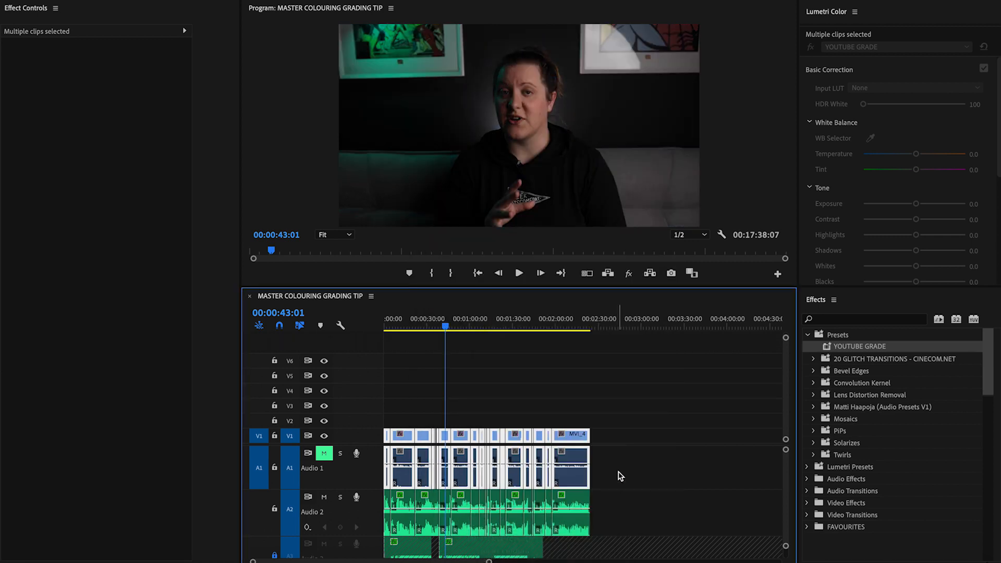
# - Move the playhead to 00:01:32:09 and apply the YOUTUBE GRADE preset to the master clip MVI_4773.MP4
pyautogui.click(502, 375)
pyautogui.click(465, 318)
pyautogui.press('=')
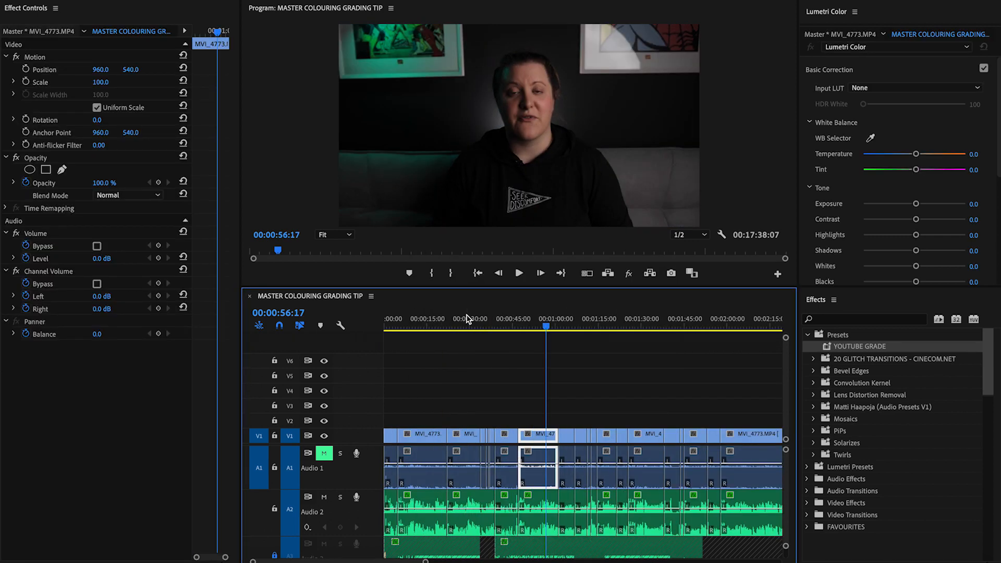
pyautogui.click(648, 319)
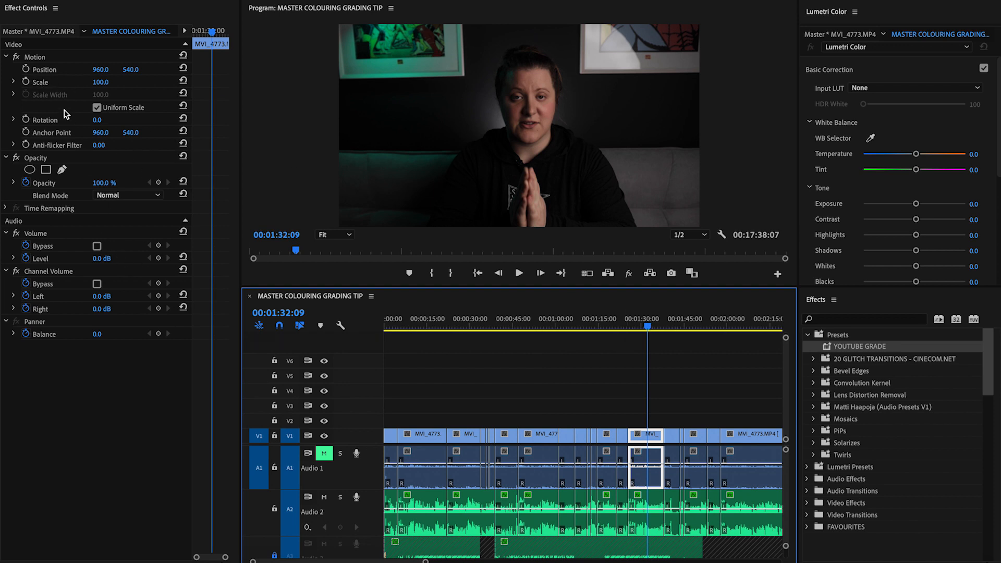
pyautogui.click(46, 32)
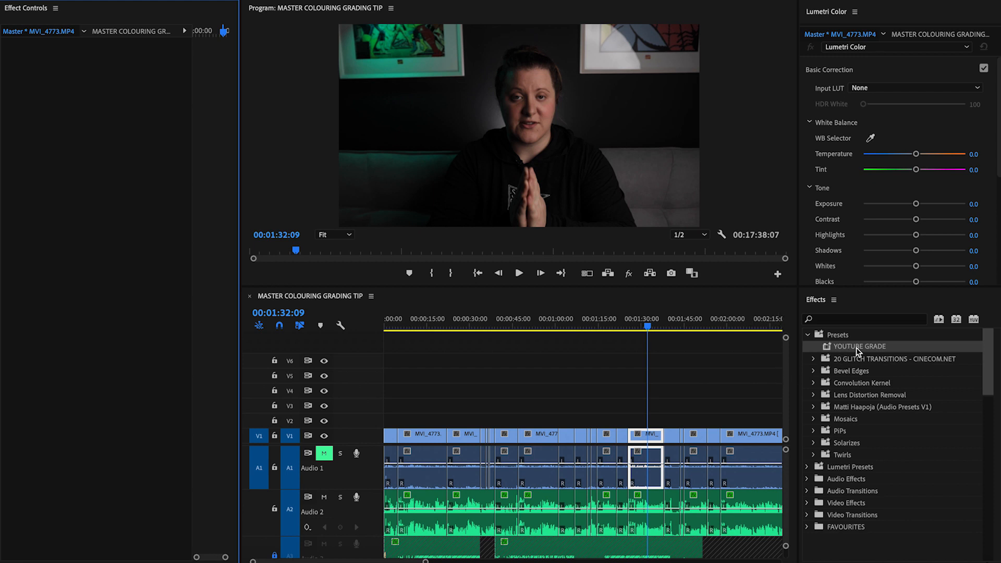
pyautogui.moveTo(856, 347); pyautogui.dragTo(86, 98)
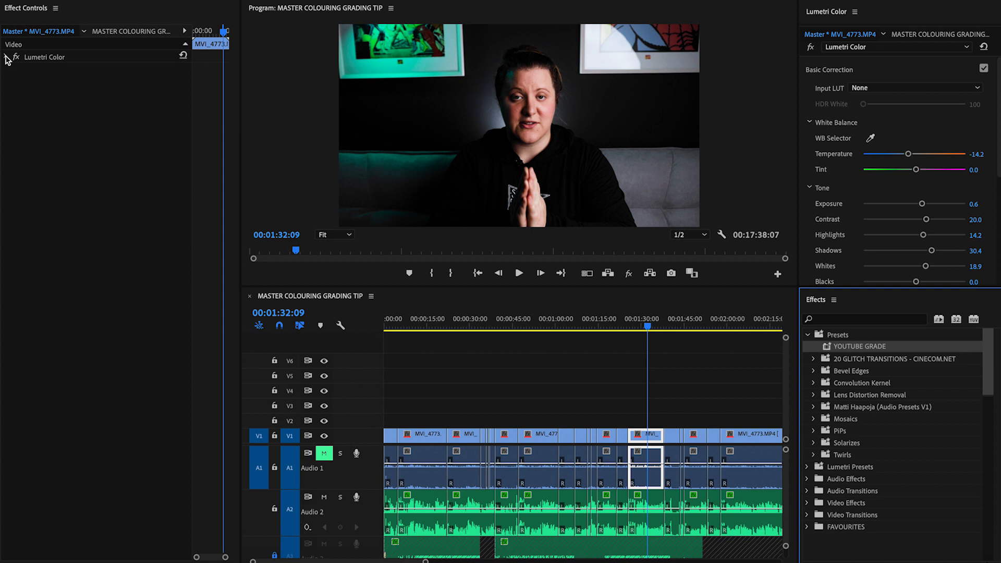
# - Examine the master clip's Lumetri Color sections and the effect badge on the timeline clip at 00:01:32:09
pyautogui.click(6, 57)
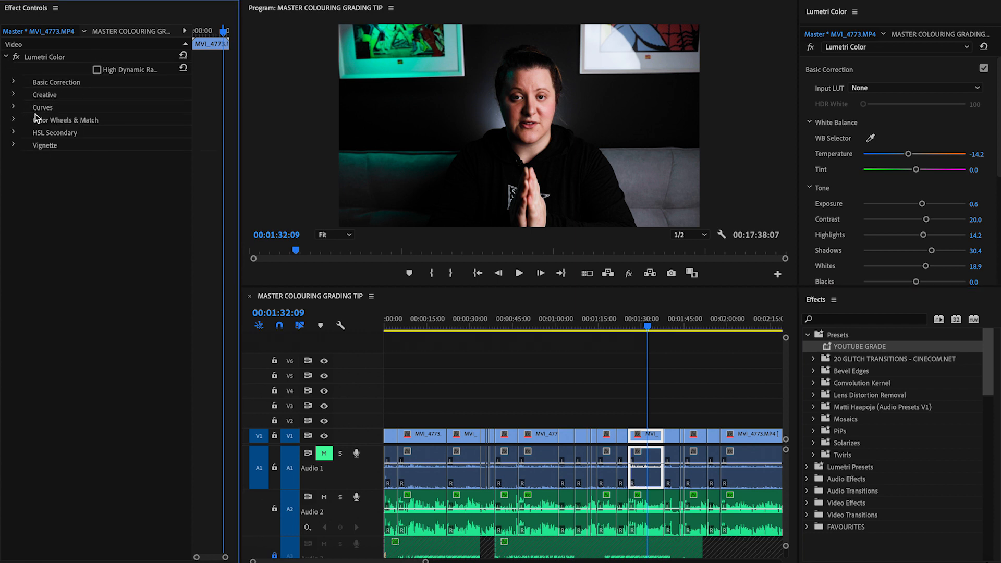
pyautogui.click(658, 403)
pyautogui.click(646, 439)
pyautogui.press('=')
pyautogui.press('=')
pyautogui.press('=')
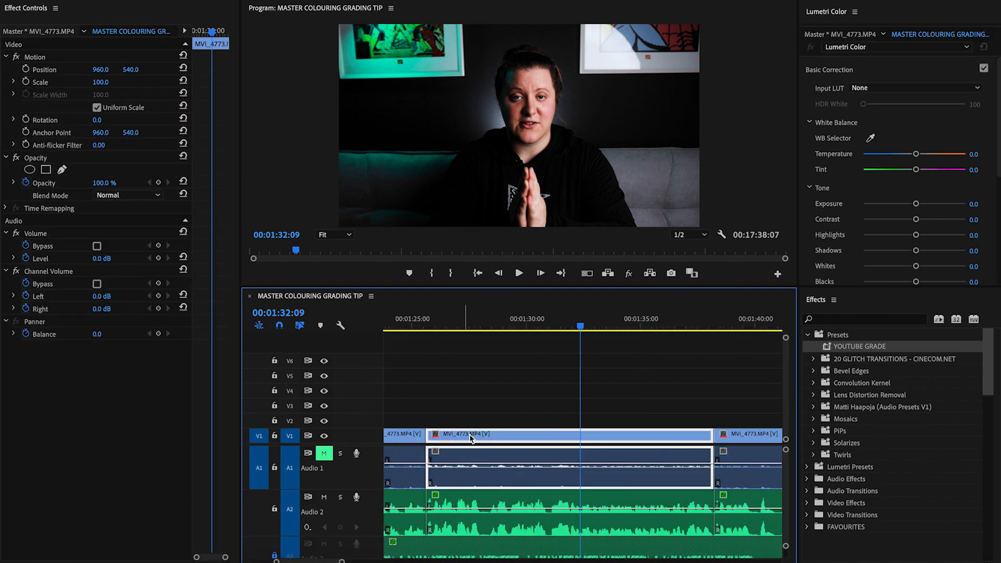
pyautogui.press('-')
pyautogui.press('-')
pyautogui.press('-')
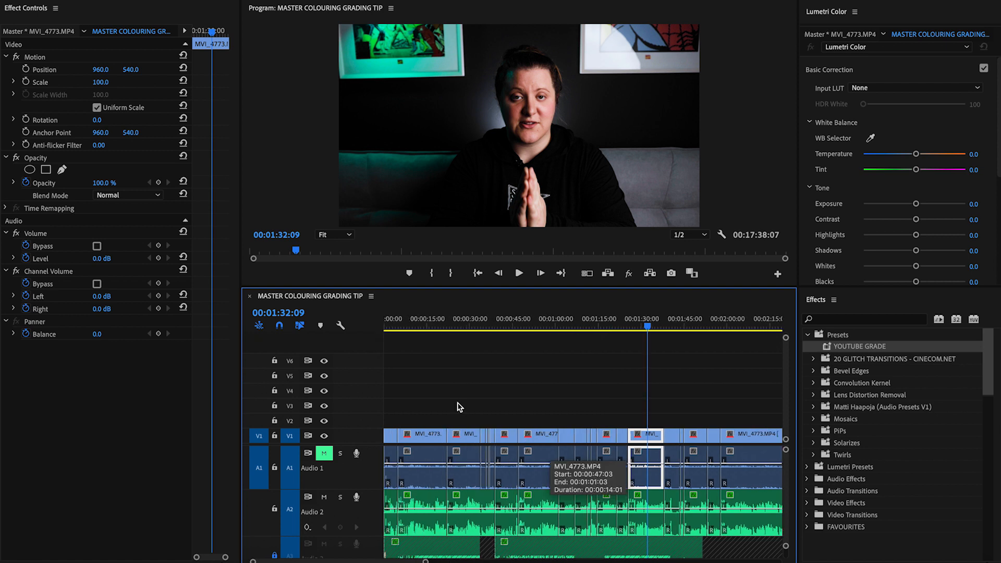
# - Move the playhead to 00:01:12:00 and show the Basic Correction settings of the master clip's Lumetri Color effect
pyautogui.click(589, 322)
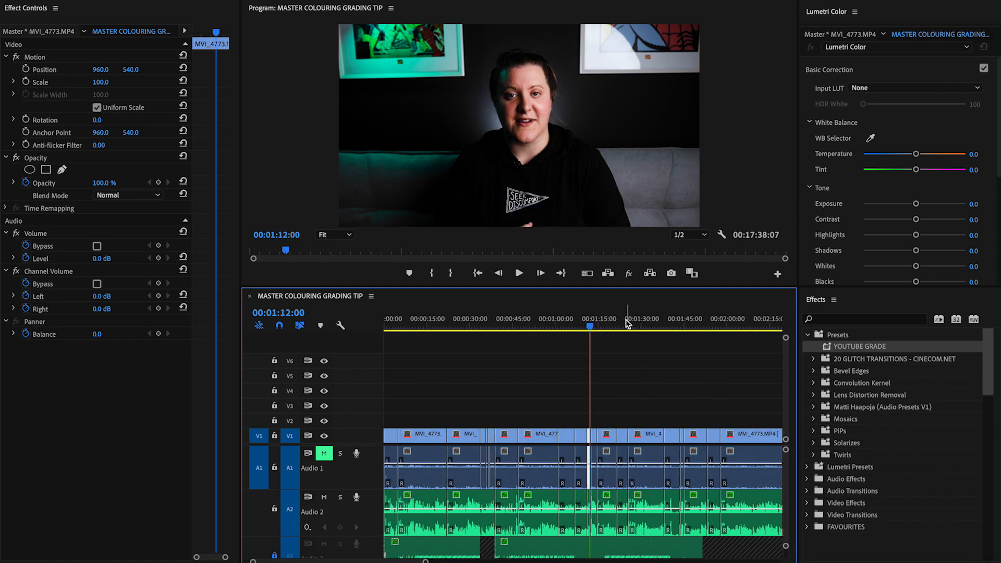
pyautogui.click(52, 33)
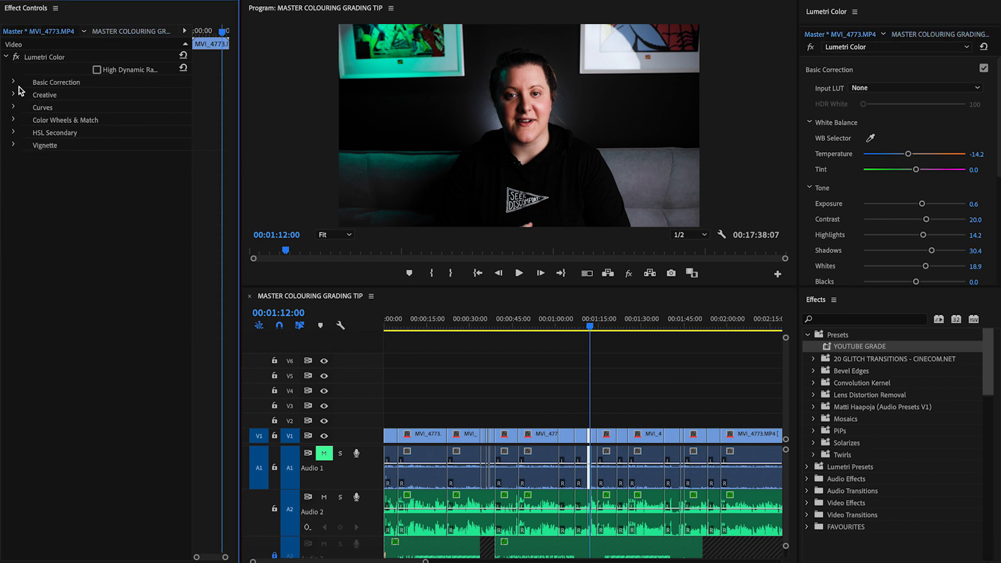
pyautogui.click(15, 82)
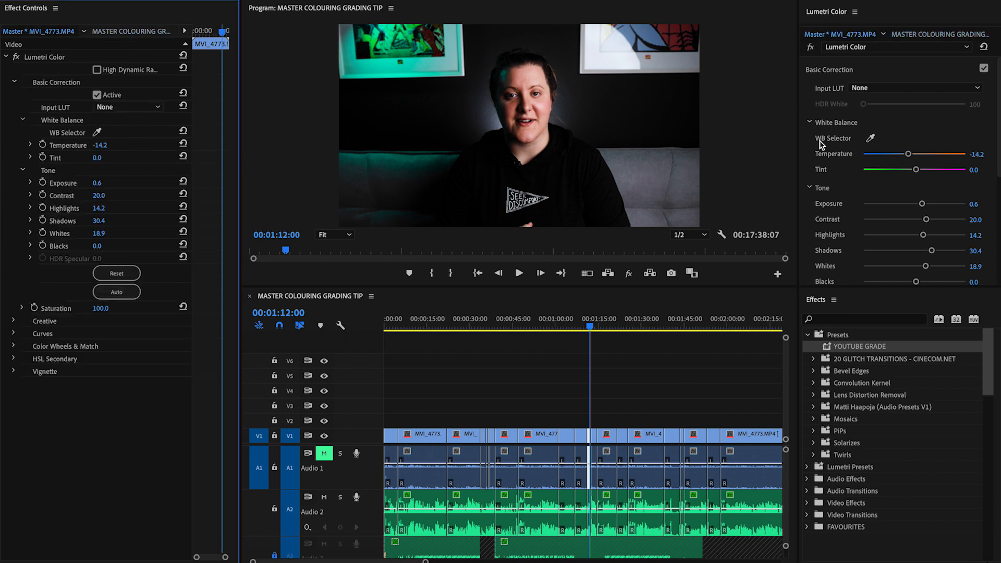
# - Try a yellow-green temperature and tint shift on the master clip and scrub between 00:00:07:14 and 00:01:45:04 to check the cuts
pyautogui.moveTo(907, 154); pyautogui.dragTo(887, 175)
pyautogui.moveTo(643, 316); pyautogui.dragTo(456, 319)
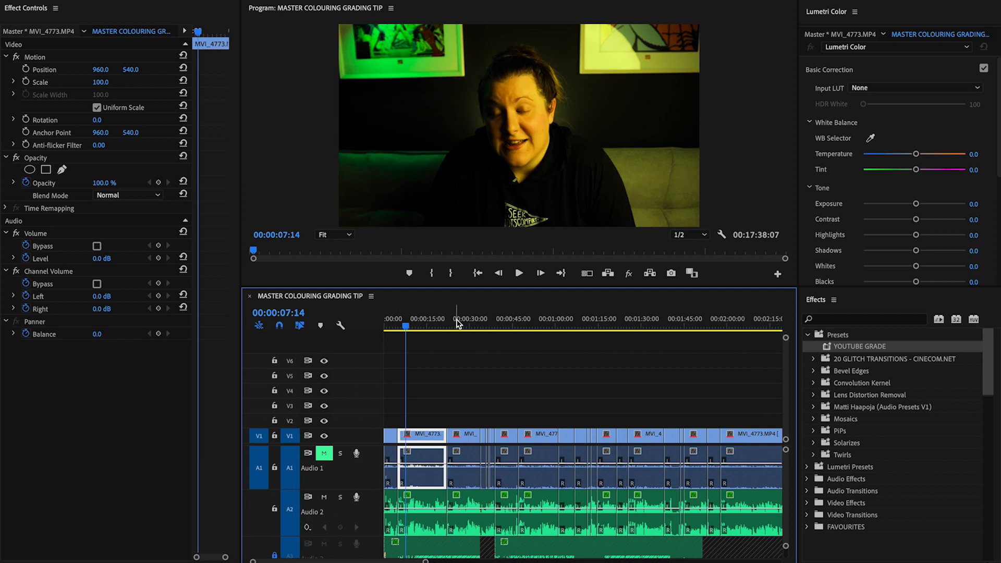
pyautogui.click(559, 327)
pyautogui.moveTo(559, 328); pyautogui.dragTo(684, 326)
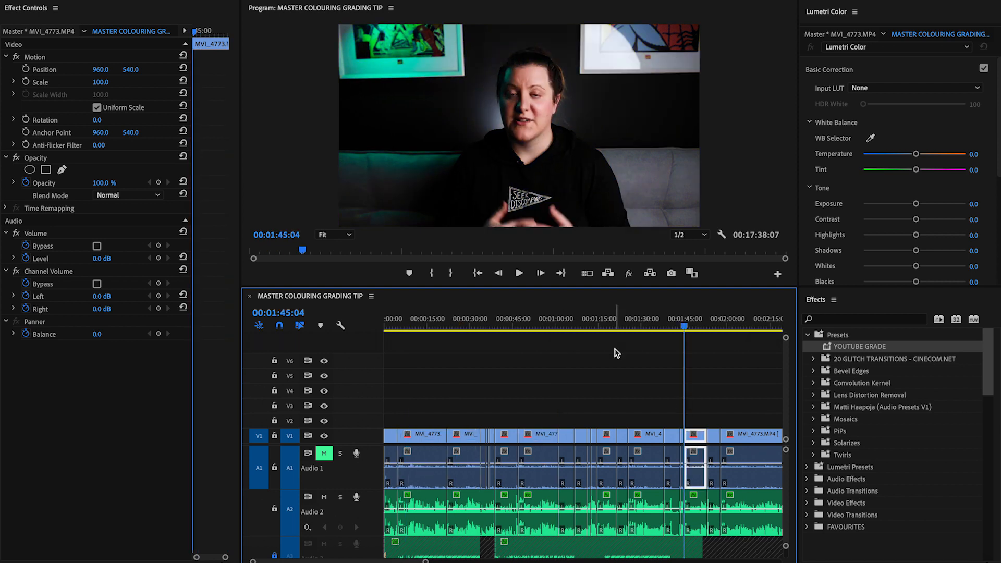
# - Compare the master clip's grade on the cuts at 00:00:59:00, 00:01:09:07 and 00:01:30:12
pyautogui.press('-')
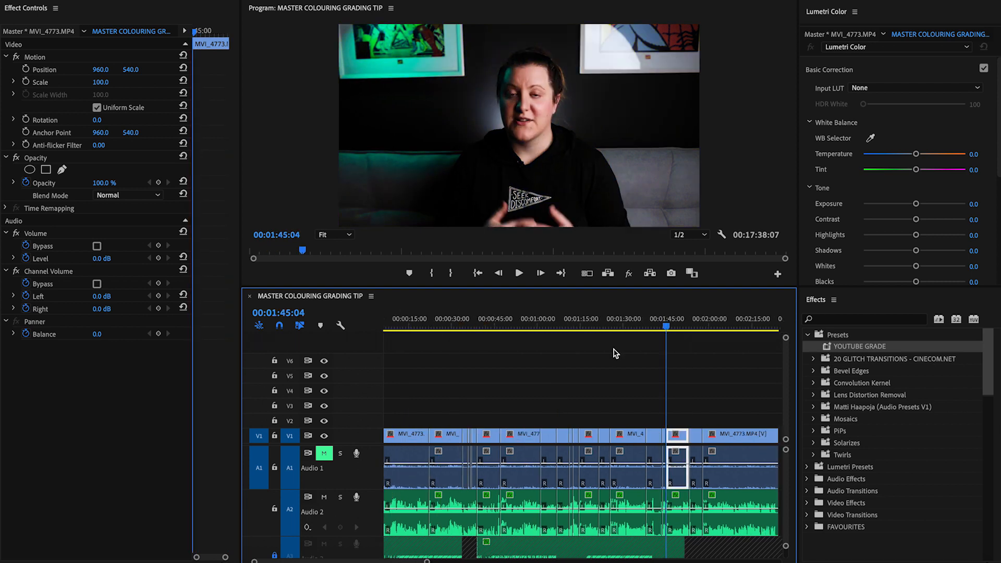
pyautogui.press('=')
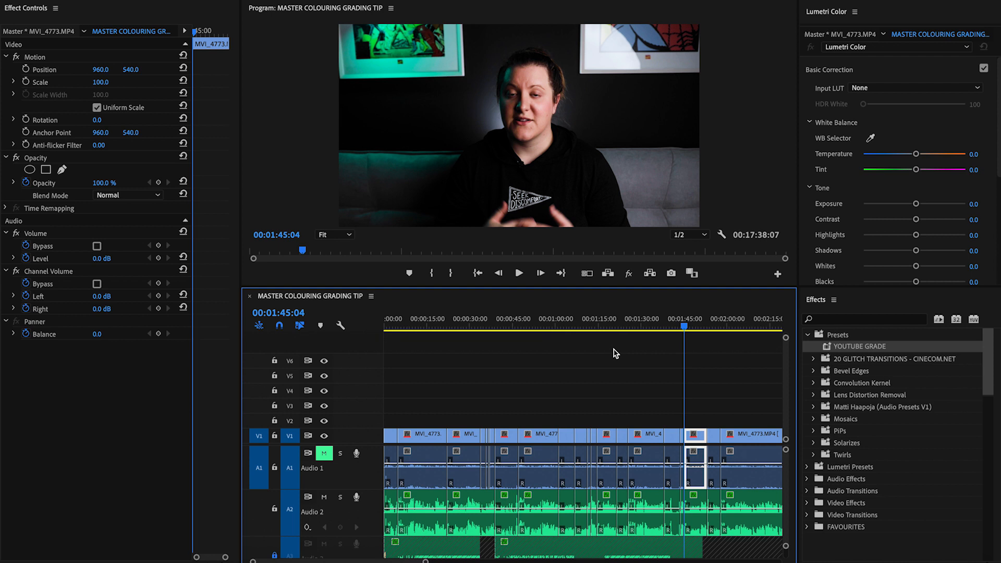
pyautogui.click(553, 329)
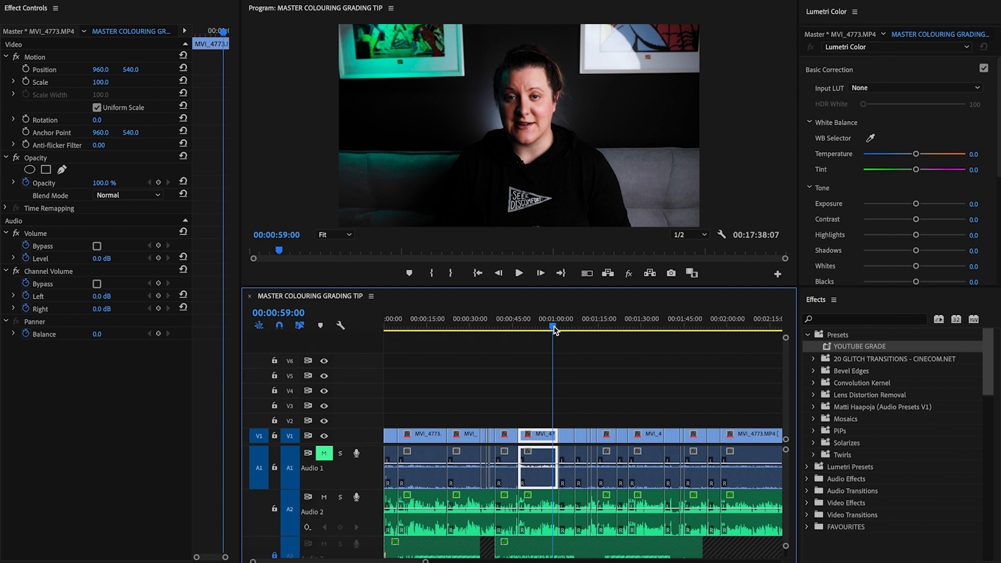
pyautogui.click(583, 329)
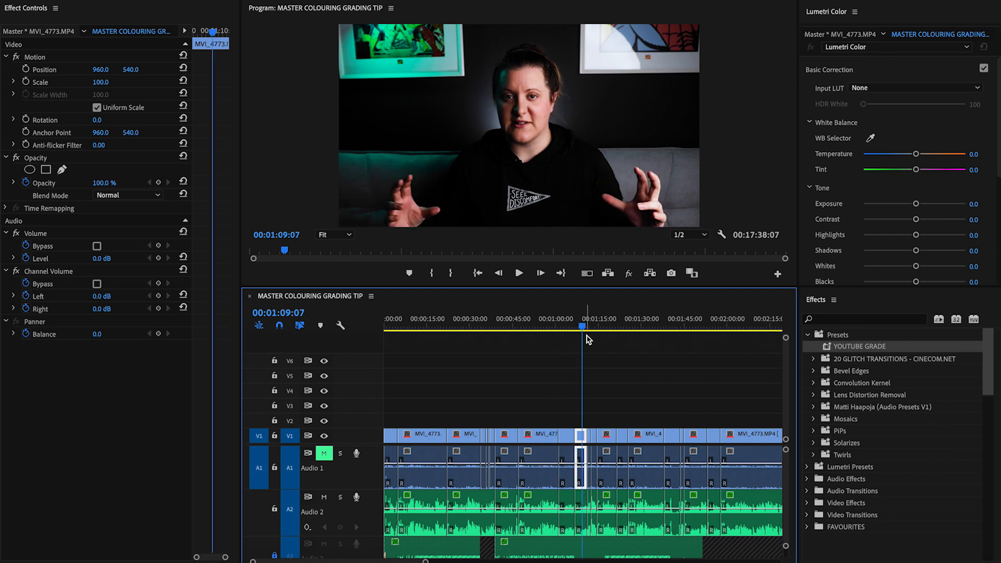
pyautogui.click(630, 322)
pyautogui.click(643, 322)
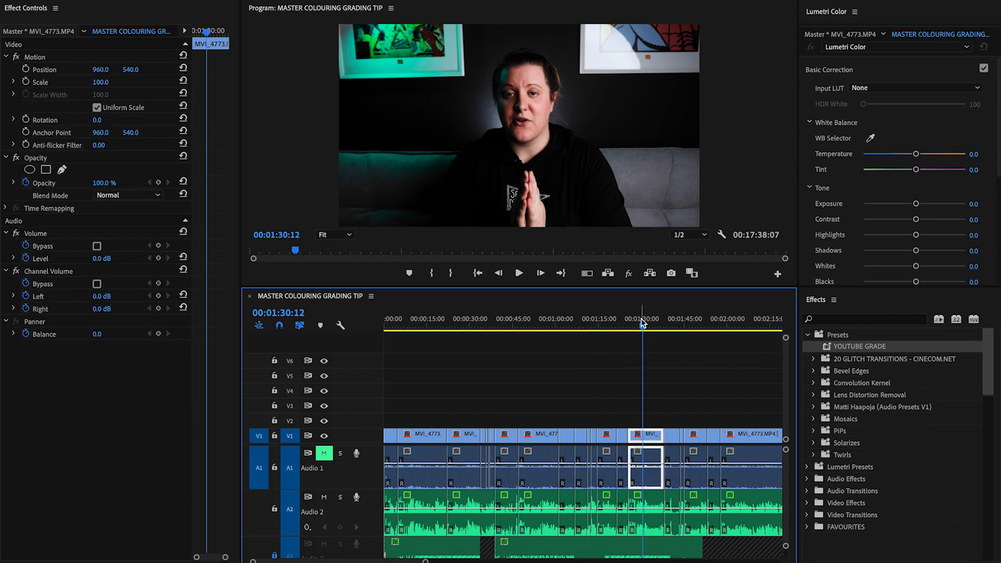